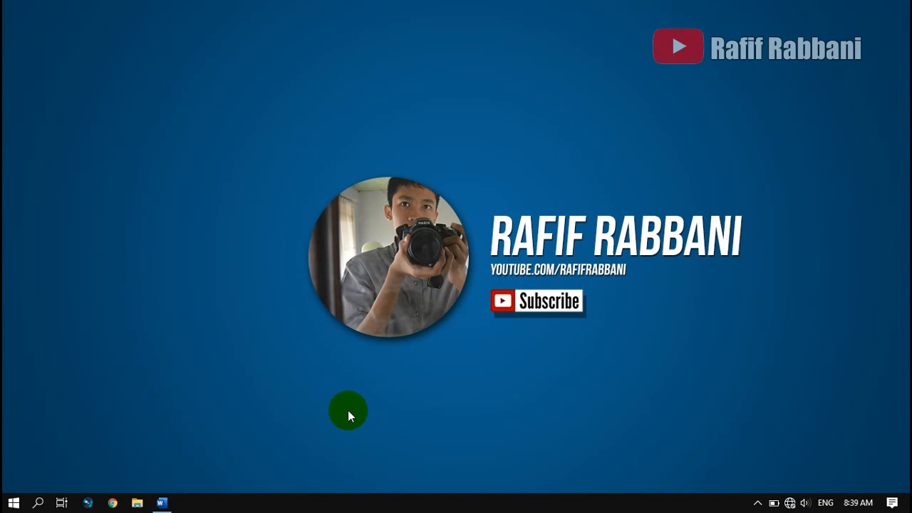
Switch to Word and insert a table with four columns and one row
click(168, 506)
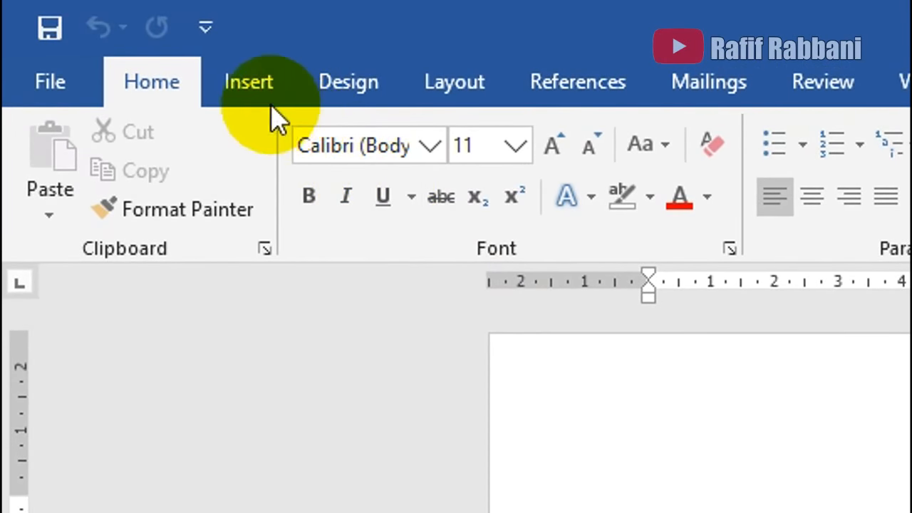
click(264, 92)
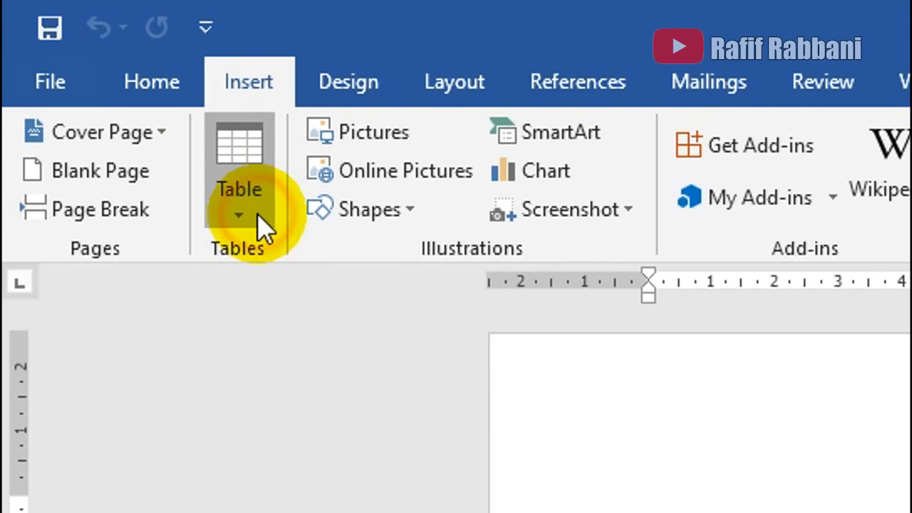
click(256, 213)
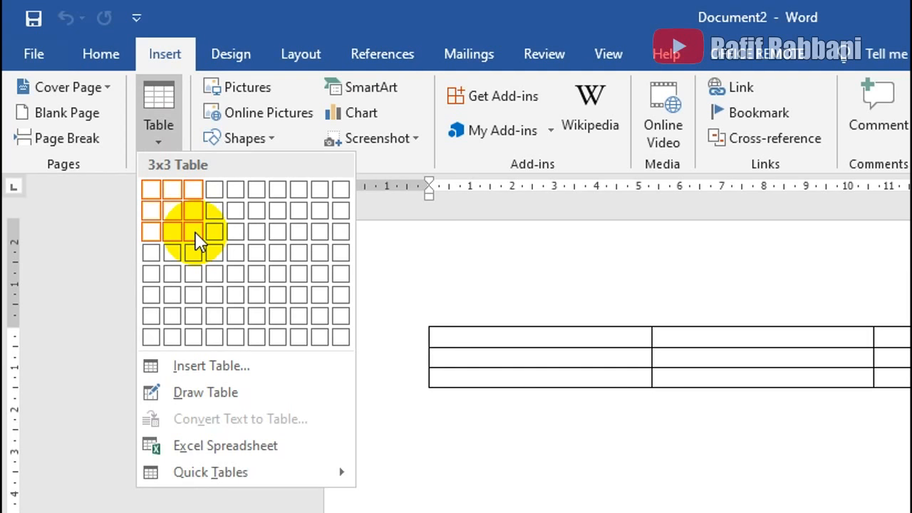
click(217, 190)
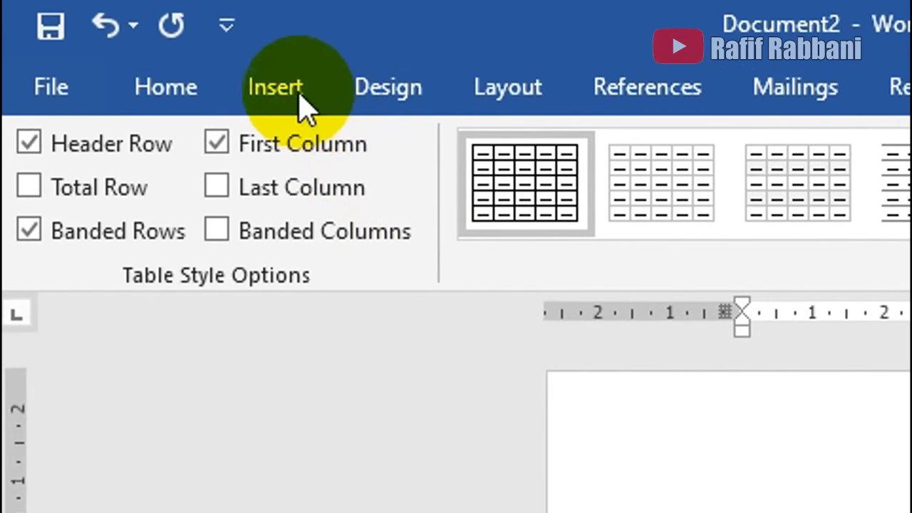
Insert the picture hot-dog-1238711 from the Downloads folder into the first table cell
click(296, 91)
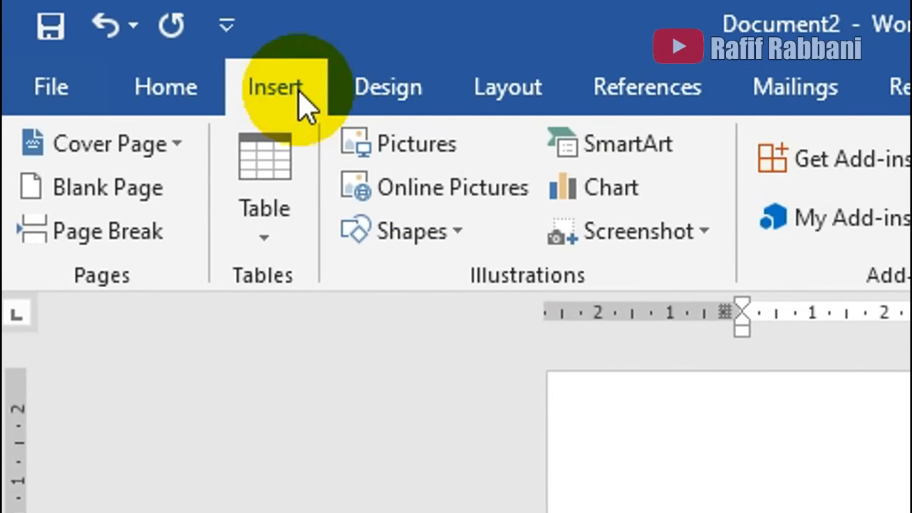
click(435, 144)
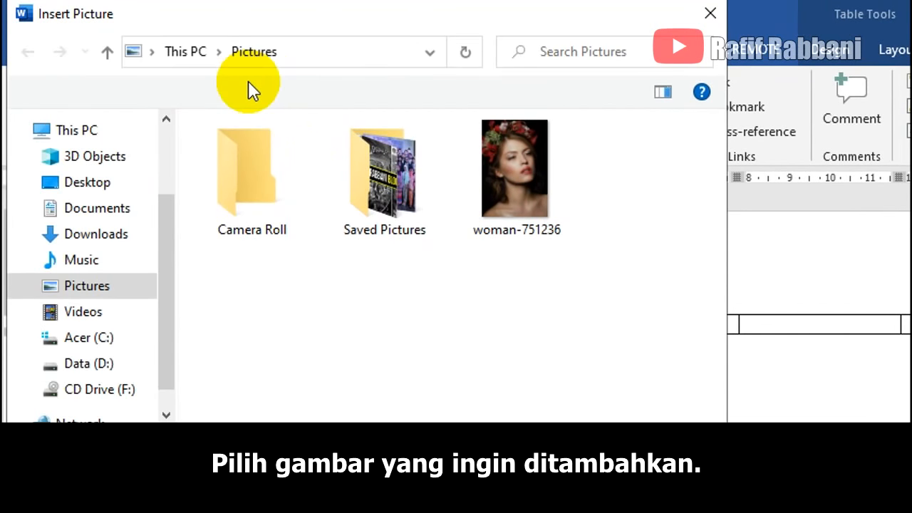
click(99, 238)
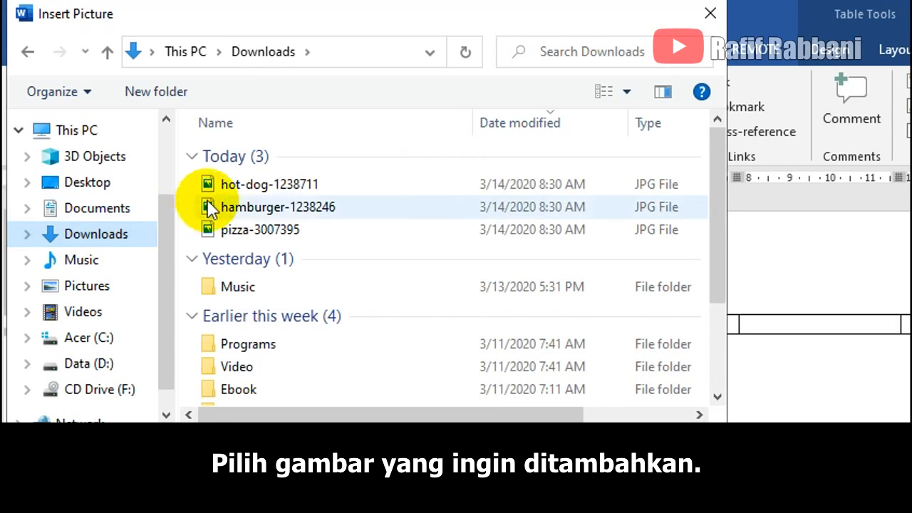
click(300, 189)
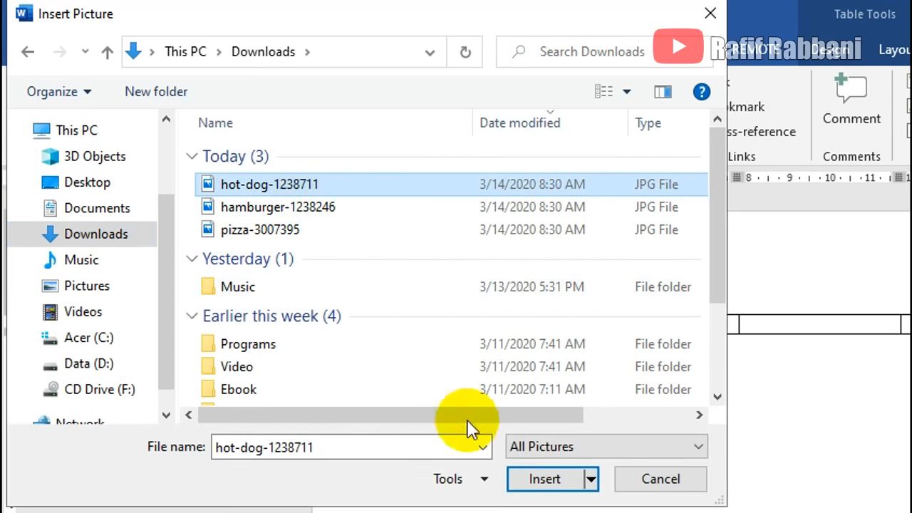
click(534, 478)
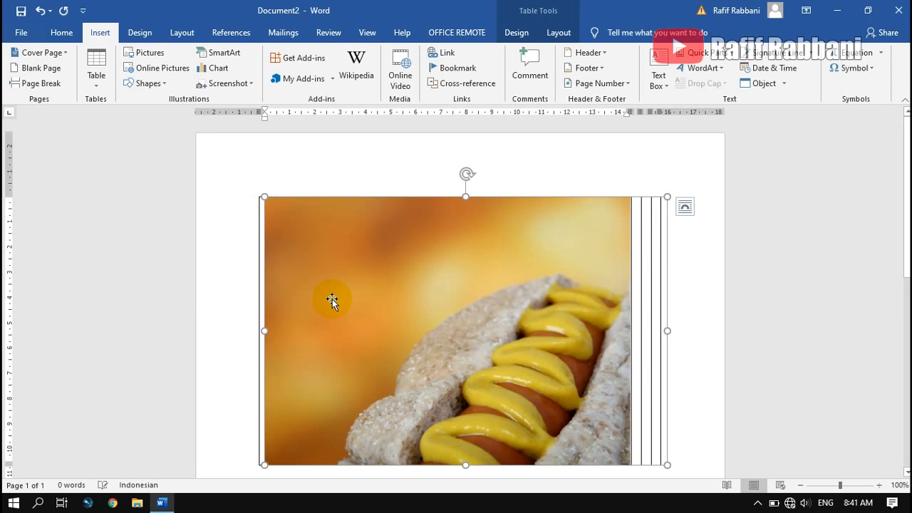
Shrink the hot dog picture proportionally to about 5.91 cm wide and 3.94 cm high
click(332, 301)
scroll(456, 296, down, 2)
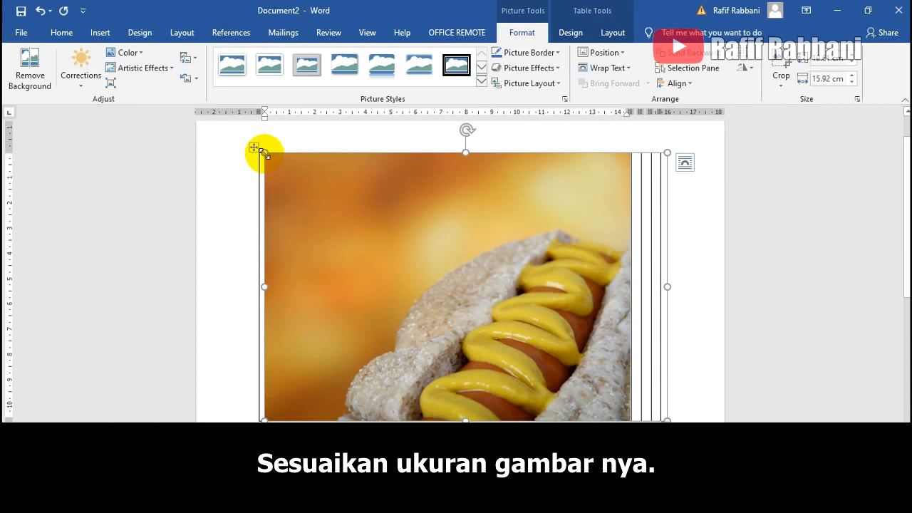
drag(321, 196, 427, 309)
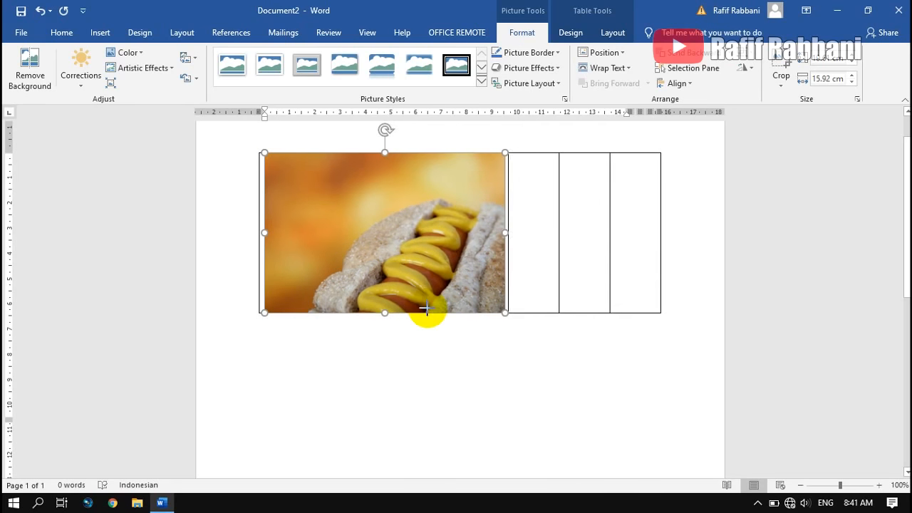
drag(505, 312, 410, 252)
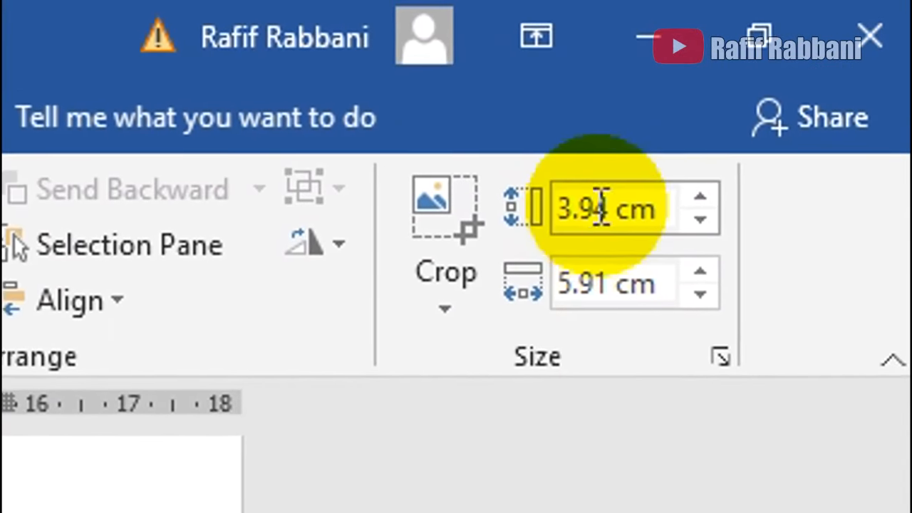
Set the hot dog picture's height to 2 cm, then reduce its width to 2 cm
double_click(609, 211)
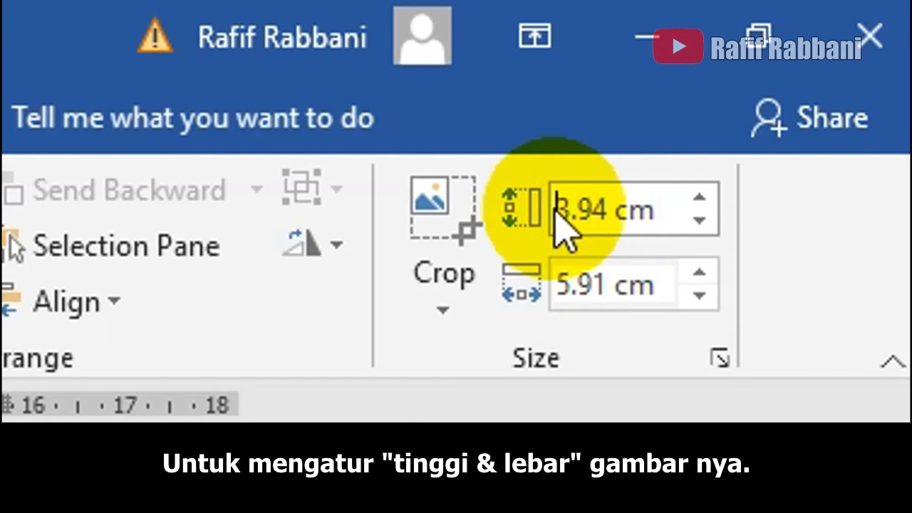
text(2)
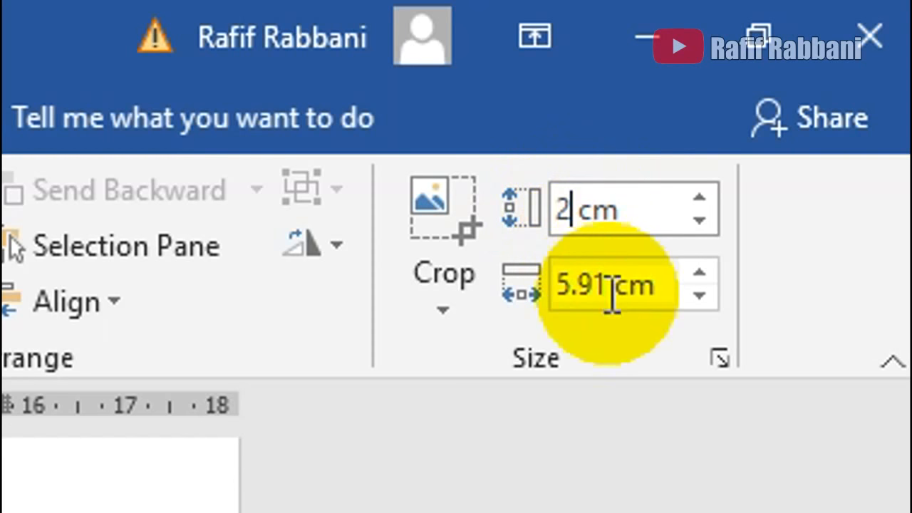
click(609, 285)
double_click(609, 285)
text(3)
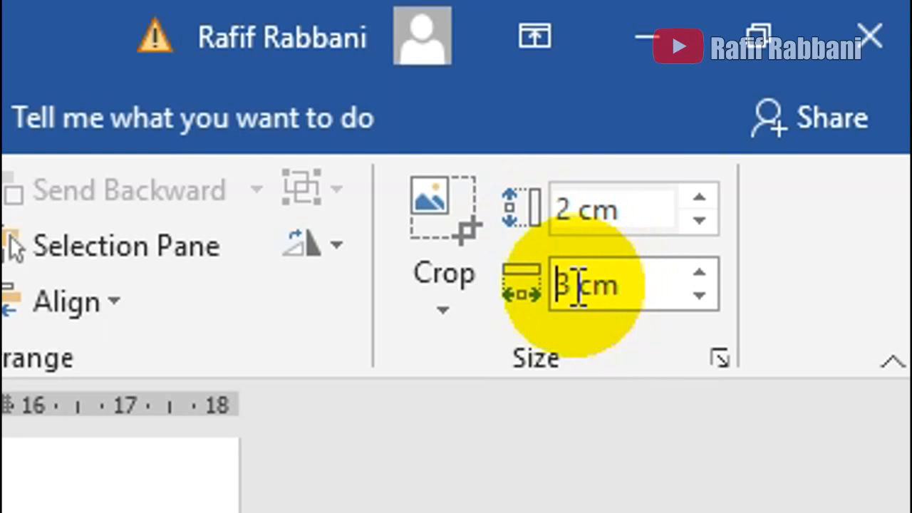
click(571, 285)
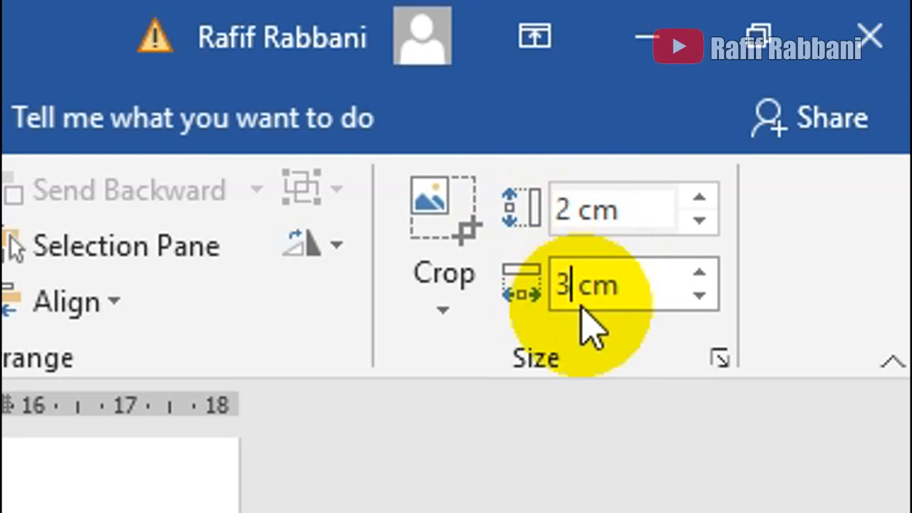
key(BackSpace)
text(2)
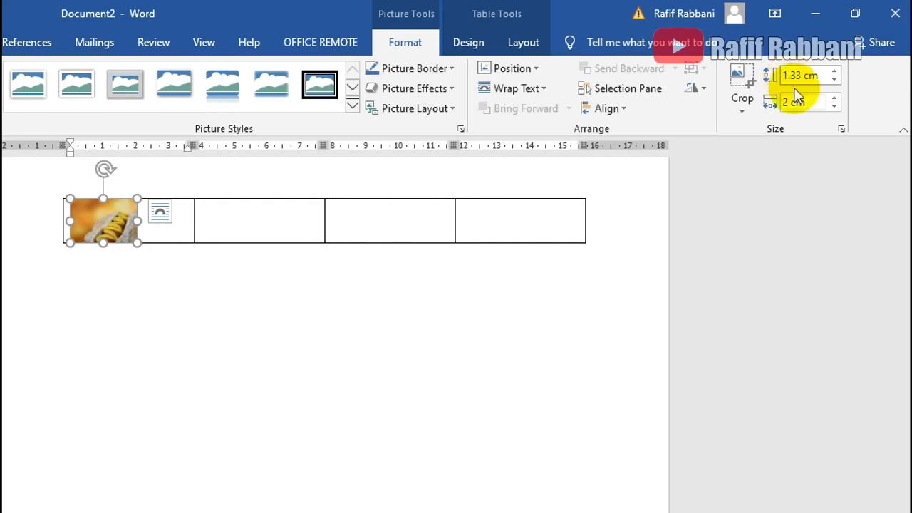
click(788, 102)
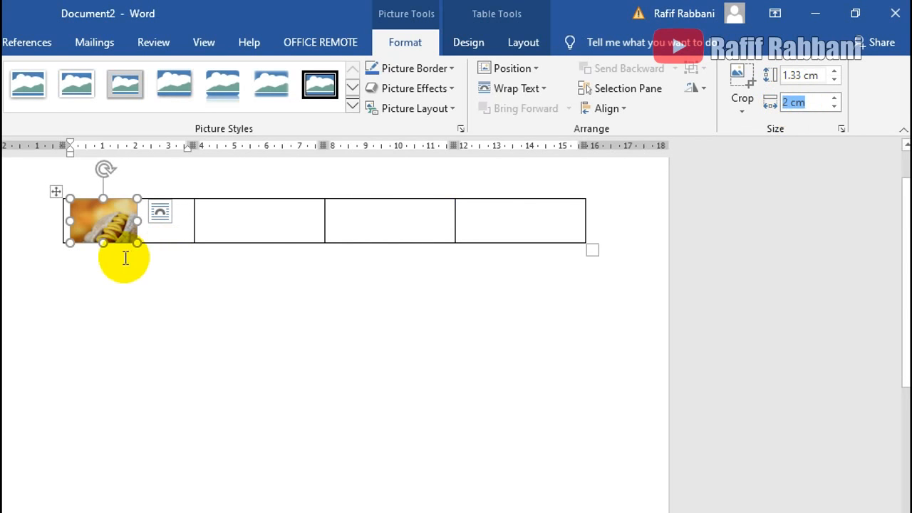
Increase the table row's height to about 3.23 cm and centre the hot dog picture horizontally and vertically in its cell
click(557, 222)
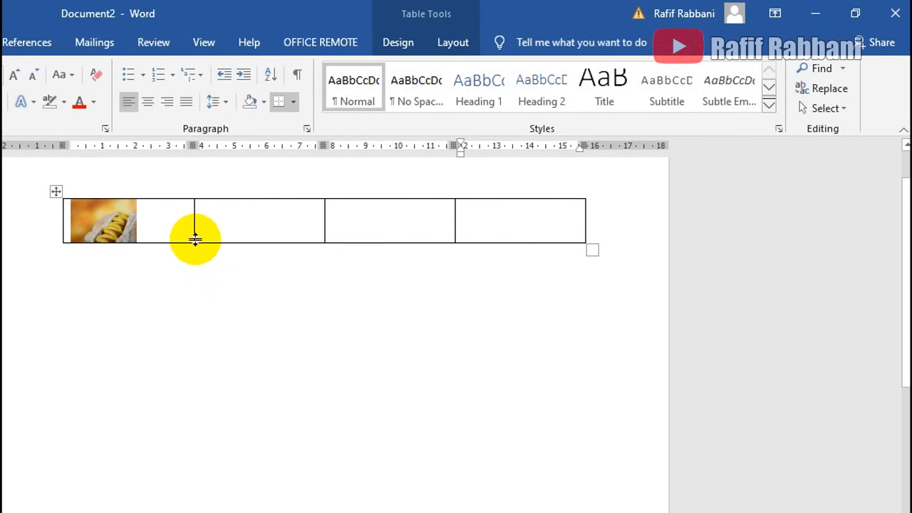
drag(194, 243, 195, 305)
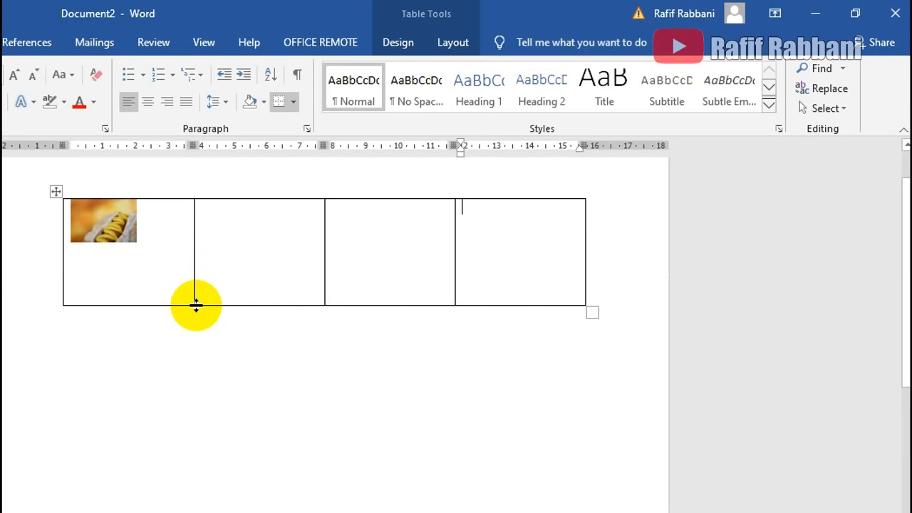
click(120, 236)
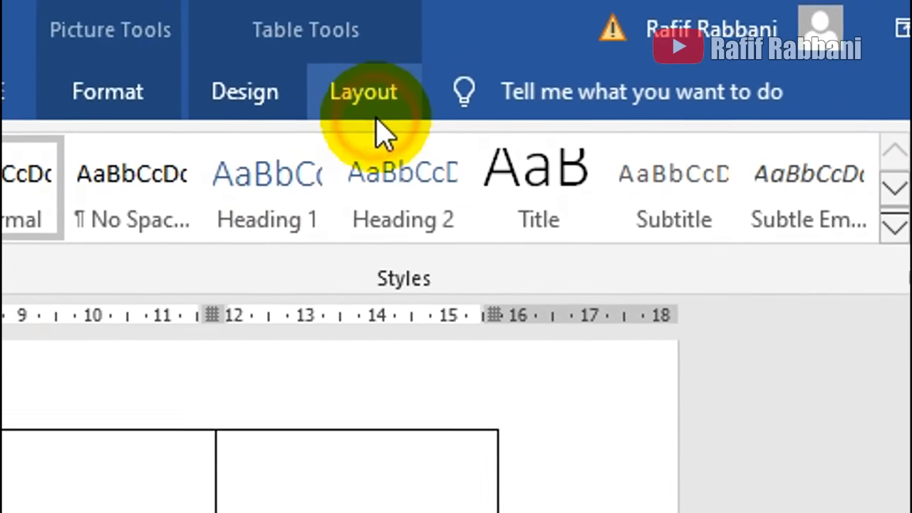
click(446, 88)
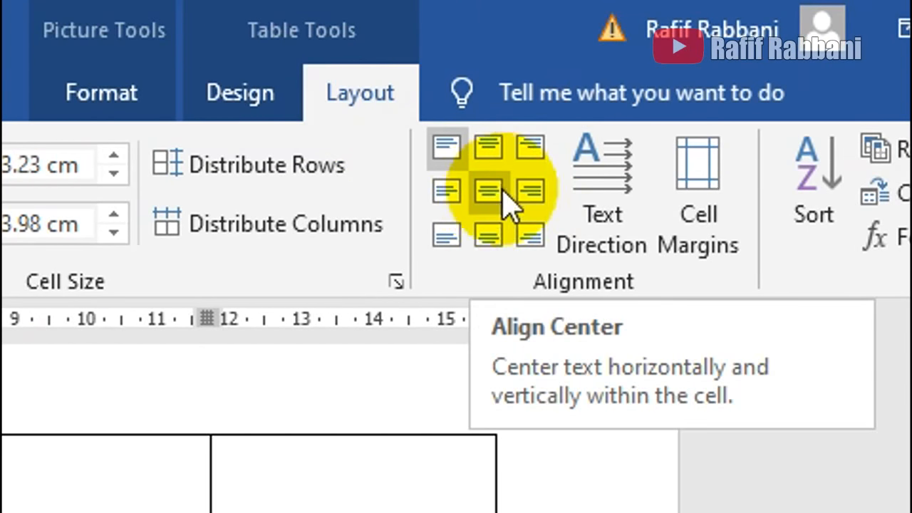
click(485, 192)
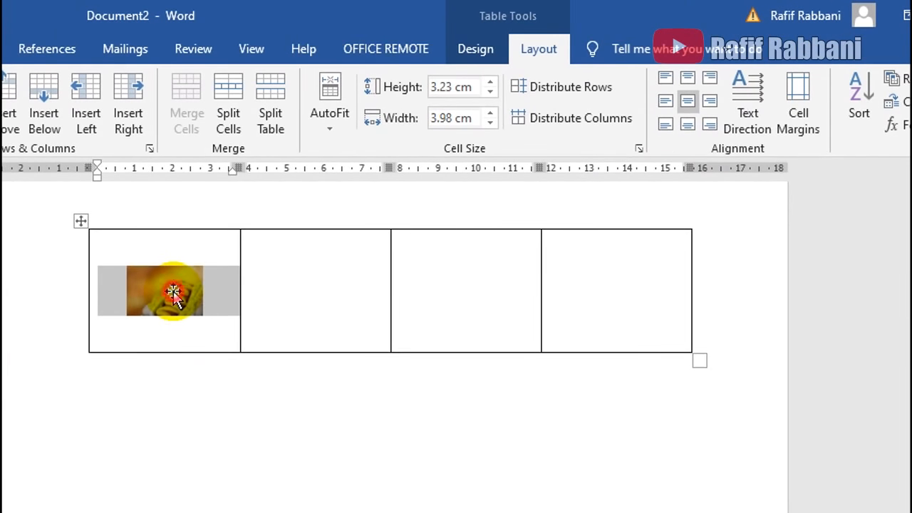
Enlarge the hot dog picture proportionally so that it nearly fills the width of the first cell
click(171, 290)
drag(204, 321, 231, 344)
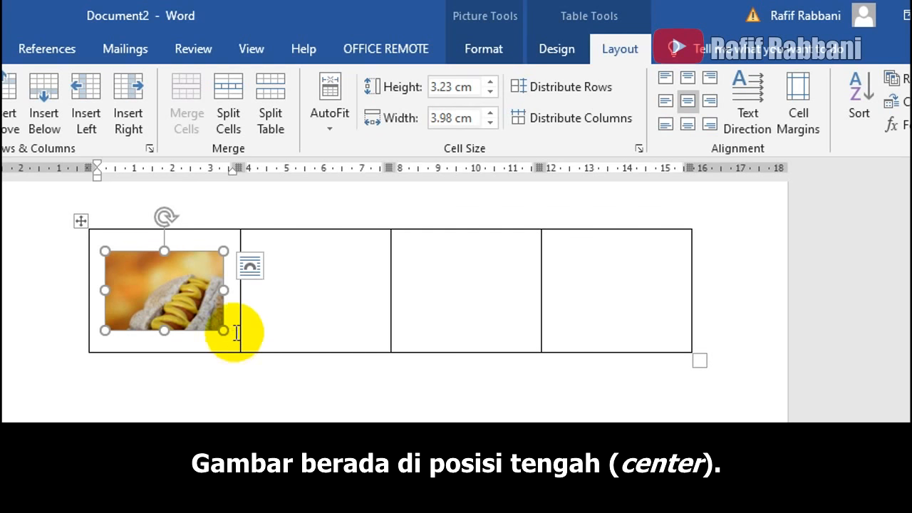
click(235, 320)
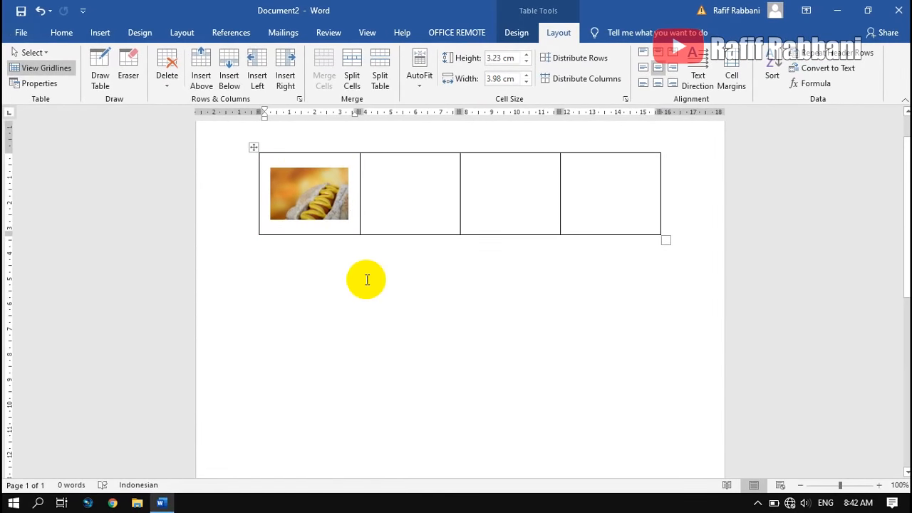
Insert the picture hamburger-1238246 from the Downloads folder into the second table cell
scroll(229, 269, up, 1)
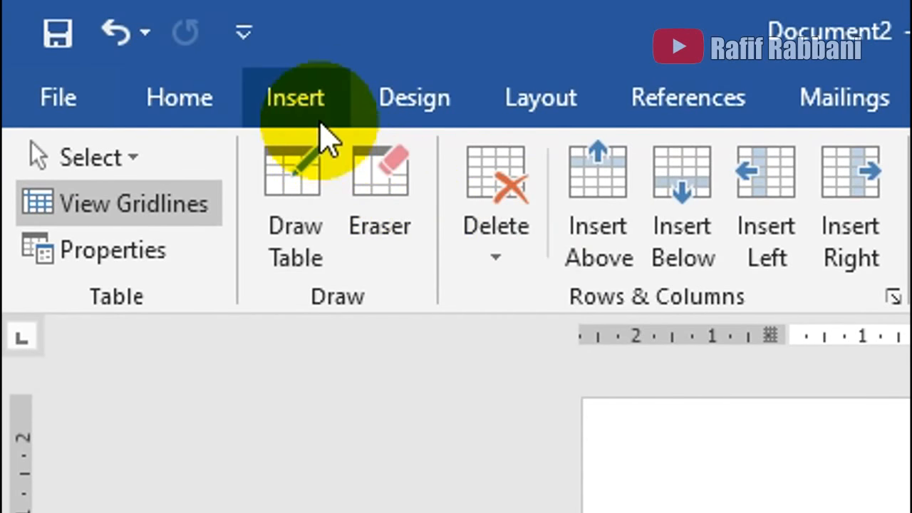
click(319, 125)
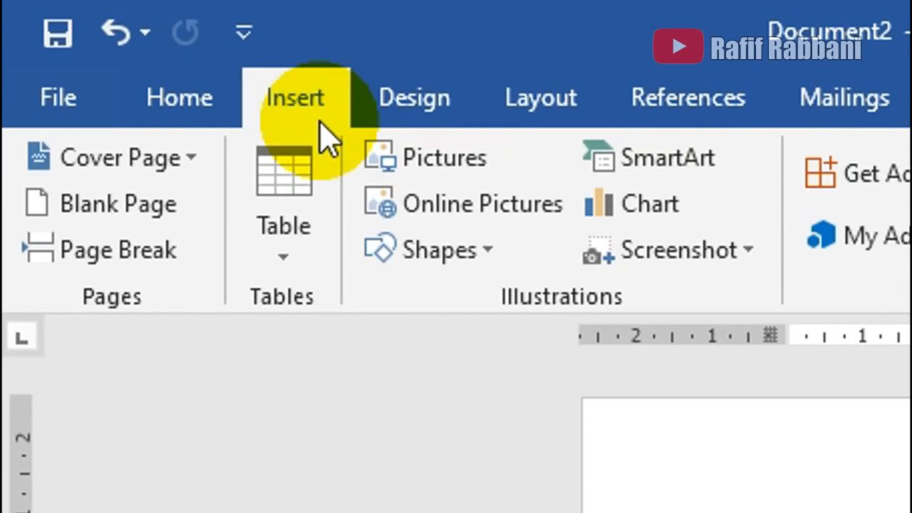
click(453, 153)
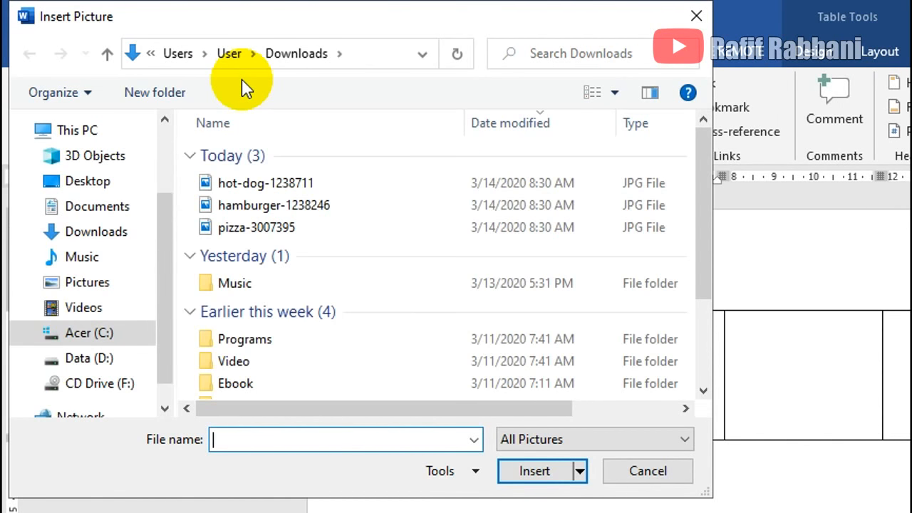
click(333, 206)
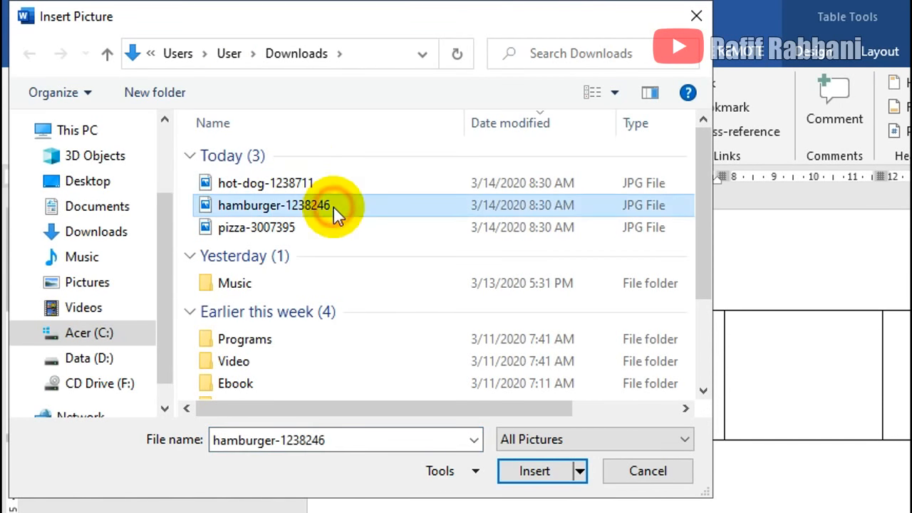
click(550, 473)
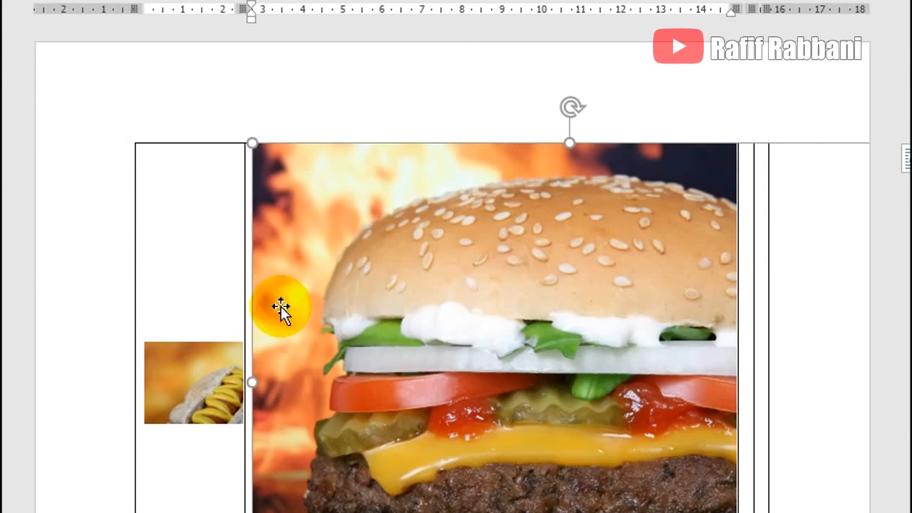
Scale the hamburger picture down proportionally in the second cell and set its height to 2 cm
drag(252, 145, 482, 367)
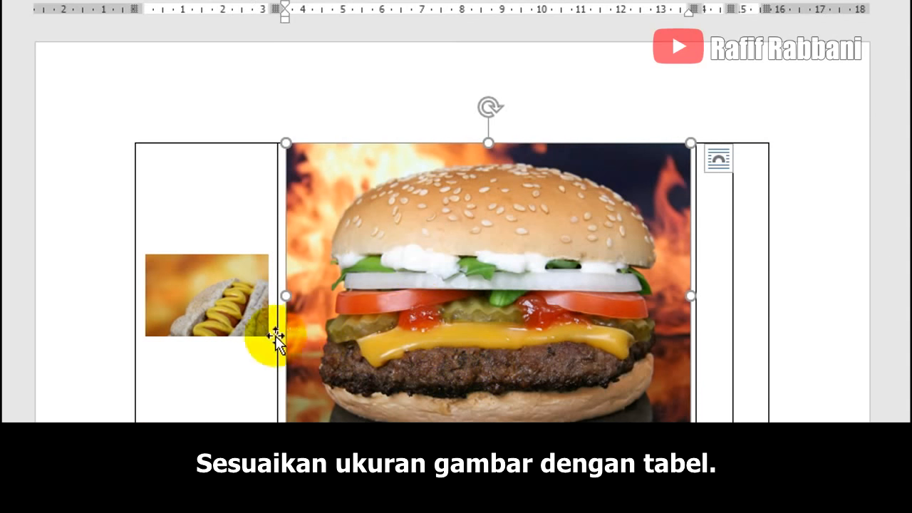
click(208, 300)
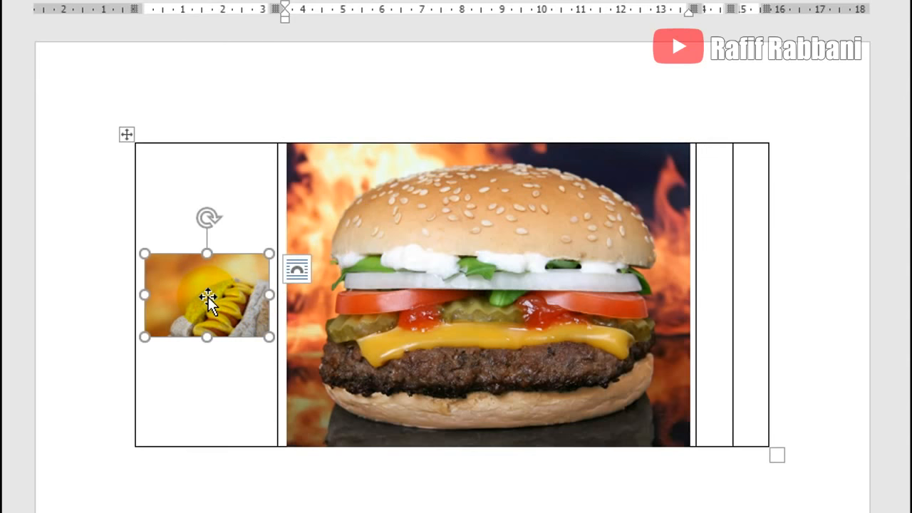
click(392, 302)
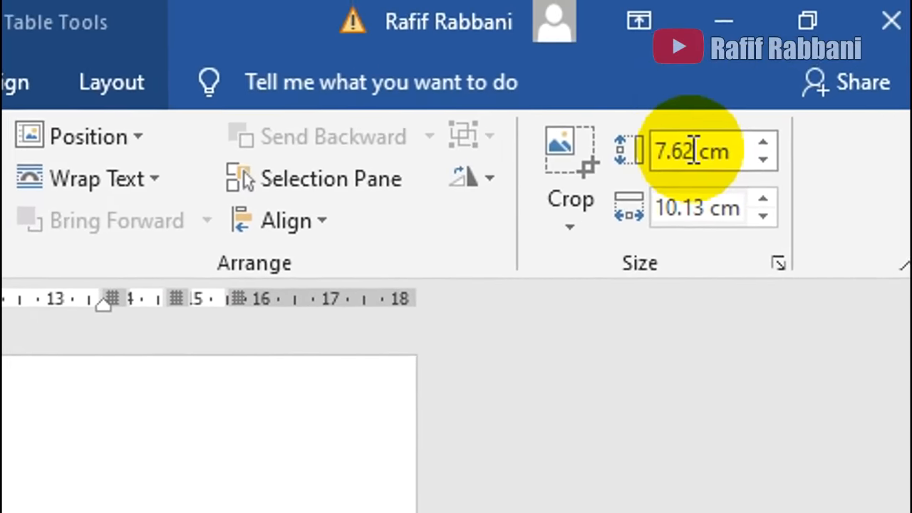
mouse_move(682, 160)
mouse_down()
mouse_move(653, 161)
mouse_move(678, 163)
mouse_up()
text(2)
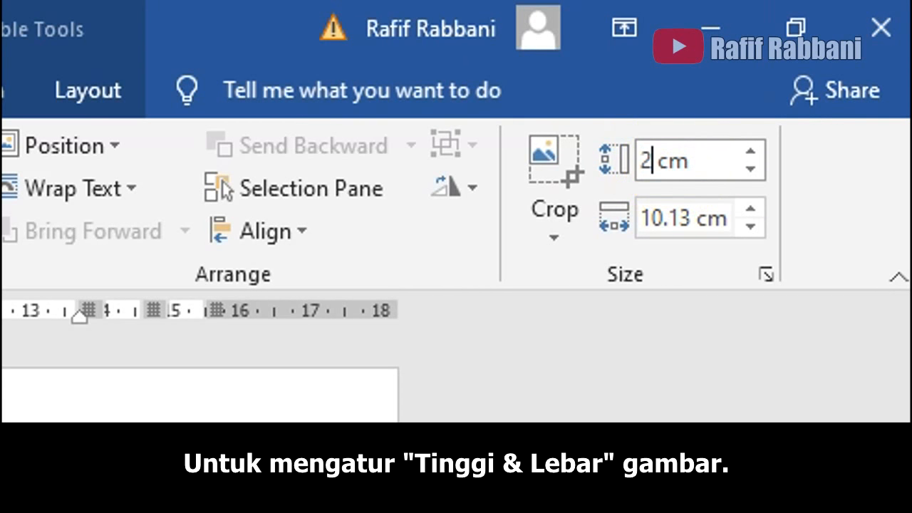
key(Return)
Set the hamburger picture's width to 2 cm, then 3 cm, and centre it horizontally and vertically in its cell
click(683, 212)
click(683, 213)
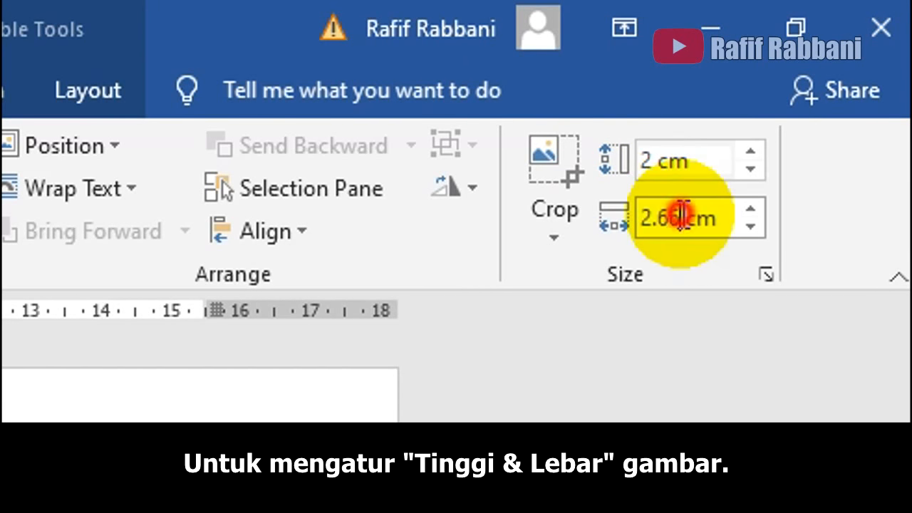
key(BackSpace)
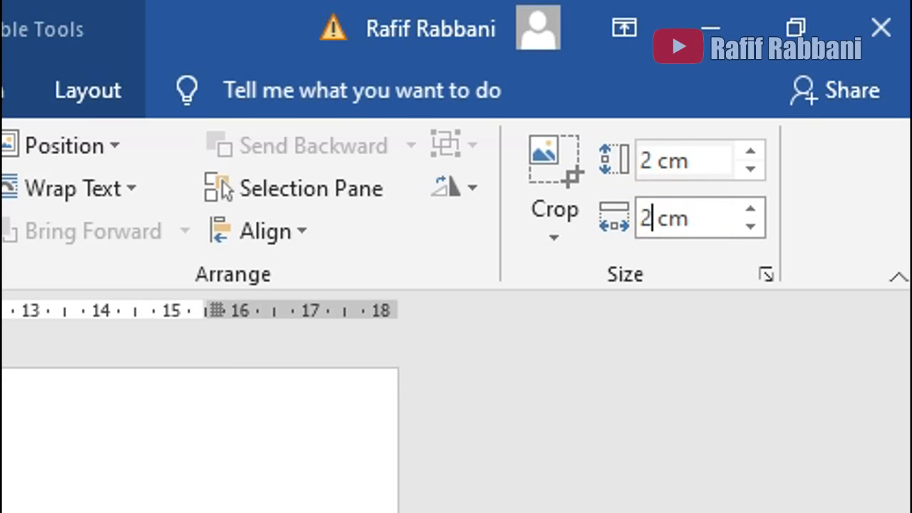
key(Return)
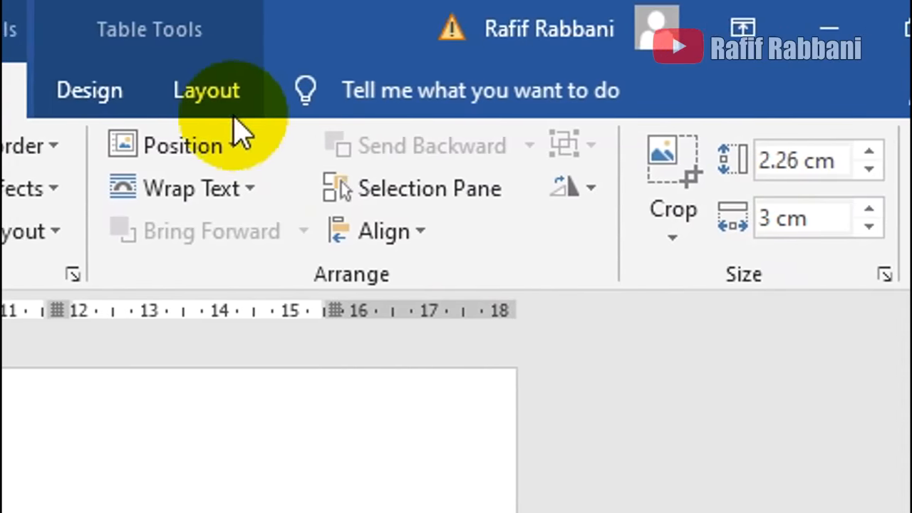
click(105, 97)
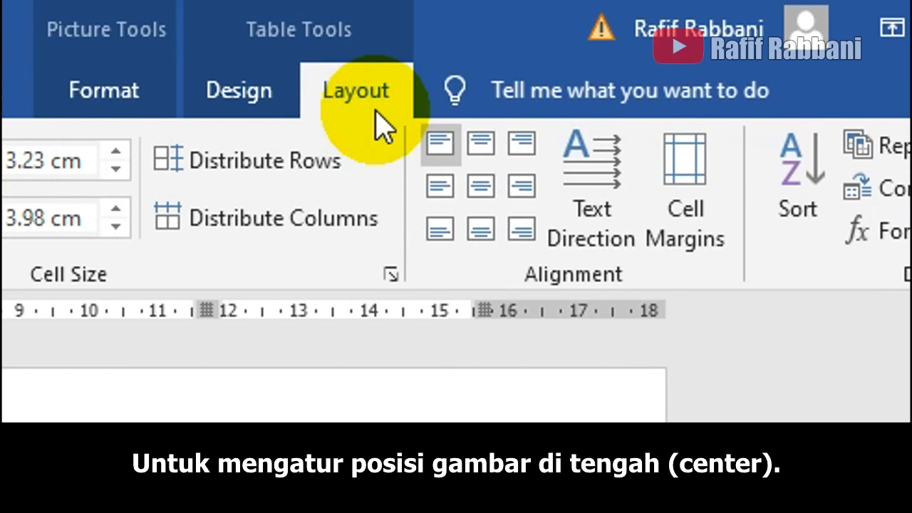
click(498, 186)
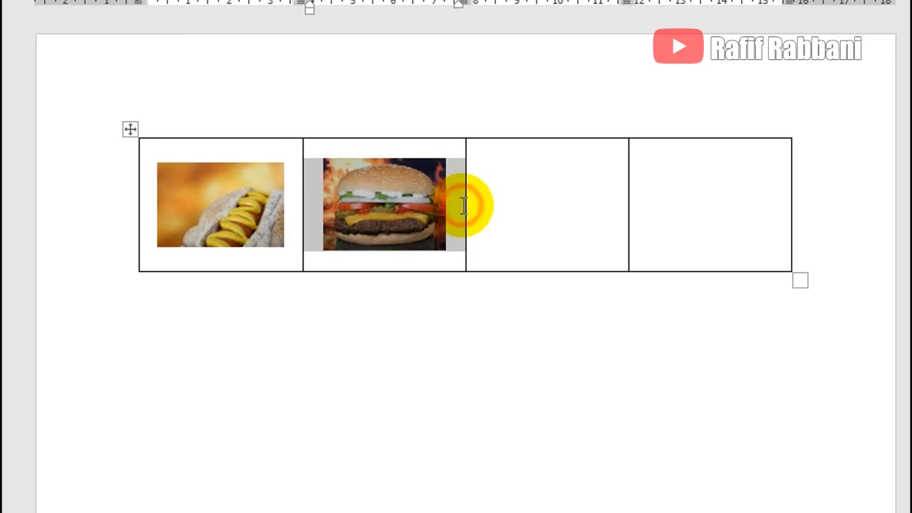
Insert the picture pizza-3007395 from the Downloads folder into the third table cell
click(464, 206)
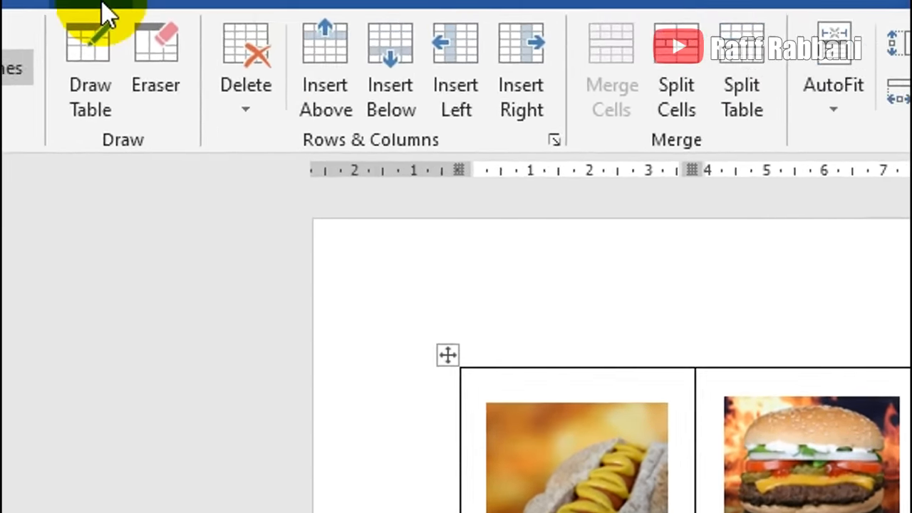
click(311, 117)
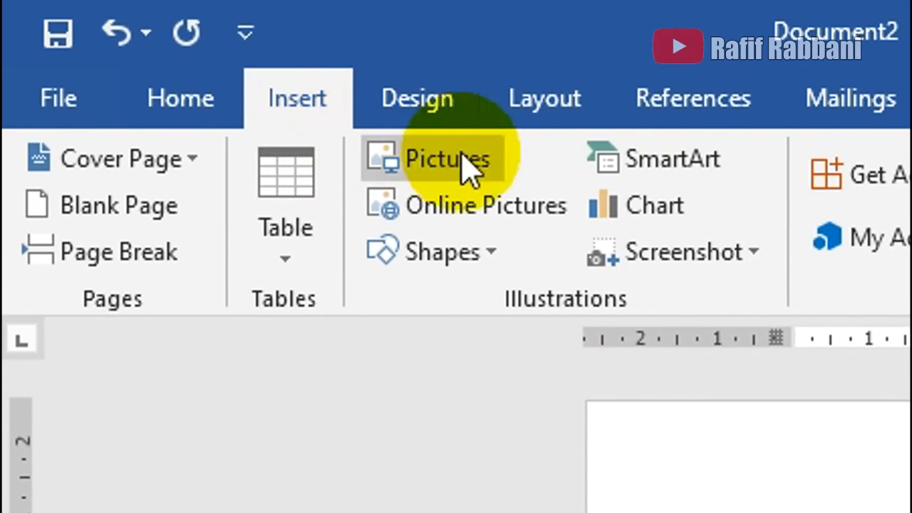
click(488, 158)
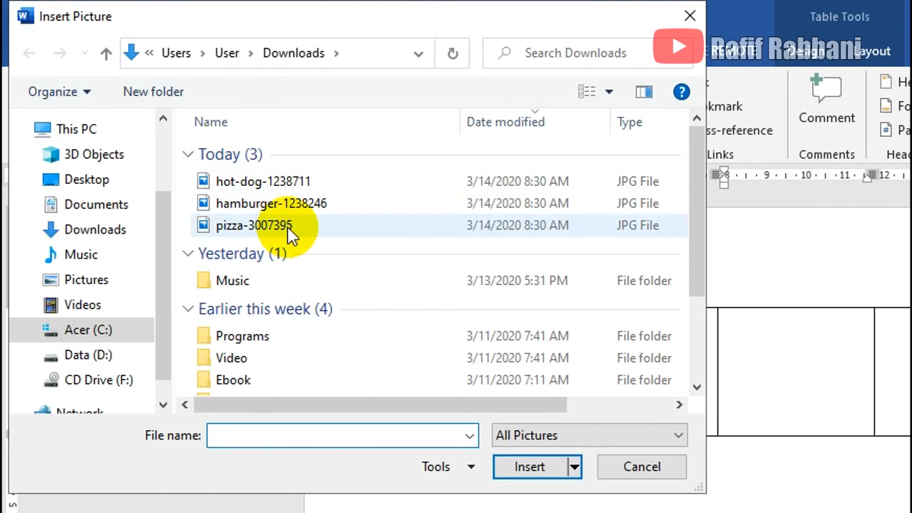
click(290, 235)
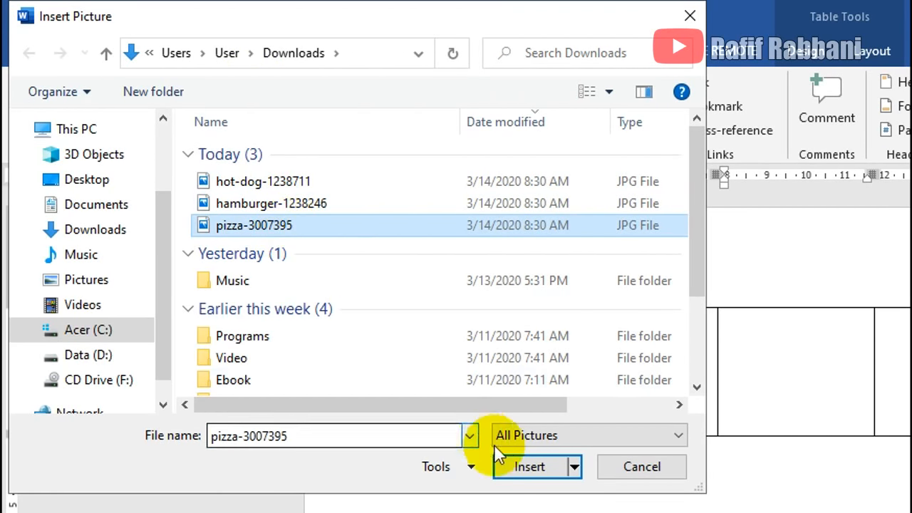
click(510, 467)
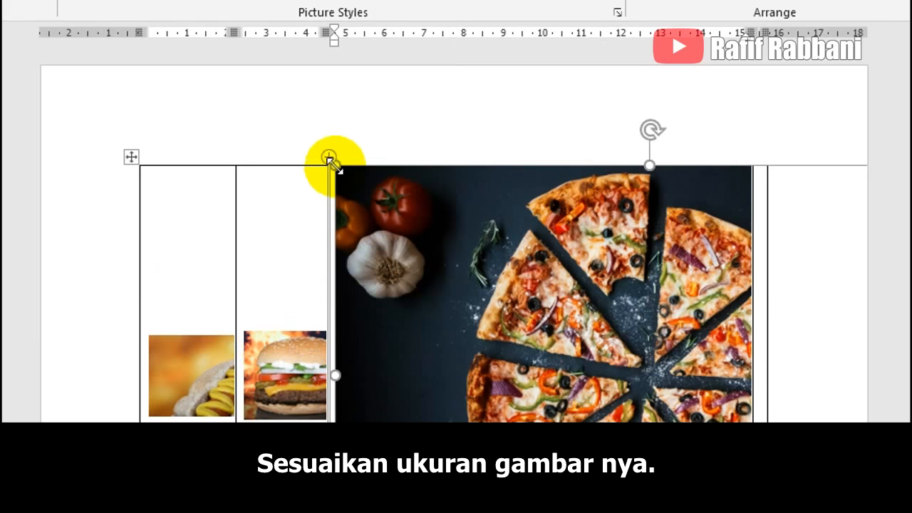
Scale the pizza picture down proportionally in the third cell and set its height to 2 cm
drag(333, 164, 543, 334)
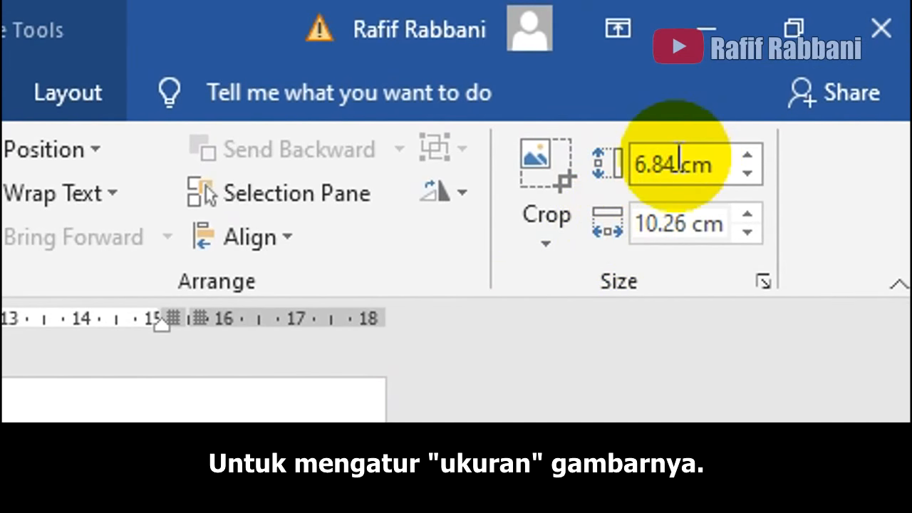
click(759, 100)
double_click(666, 168)
text(2)
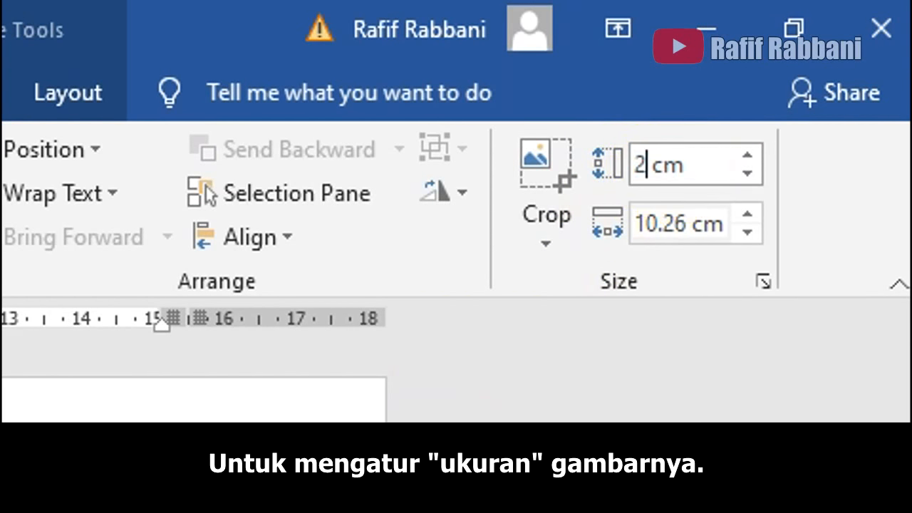
key(Return)
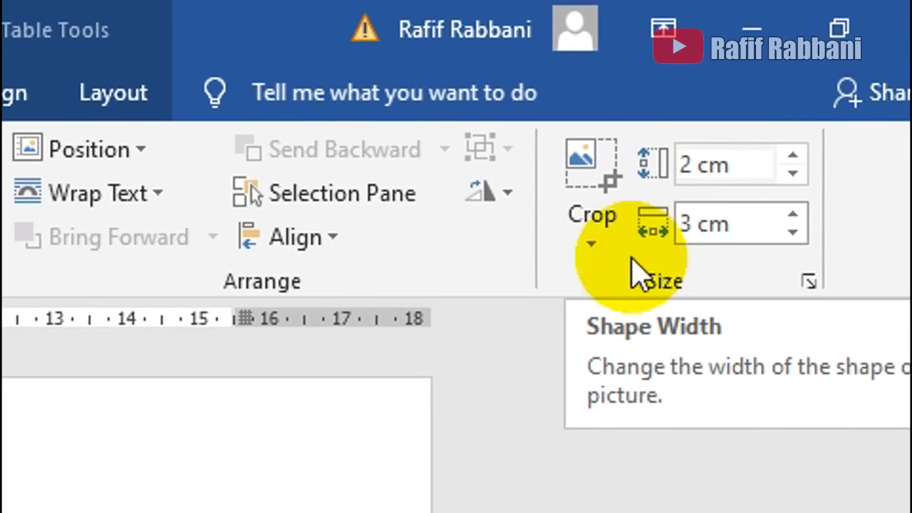
Centre the pizza picture horizontally and vertically in the third table cell
click(104, 93)
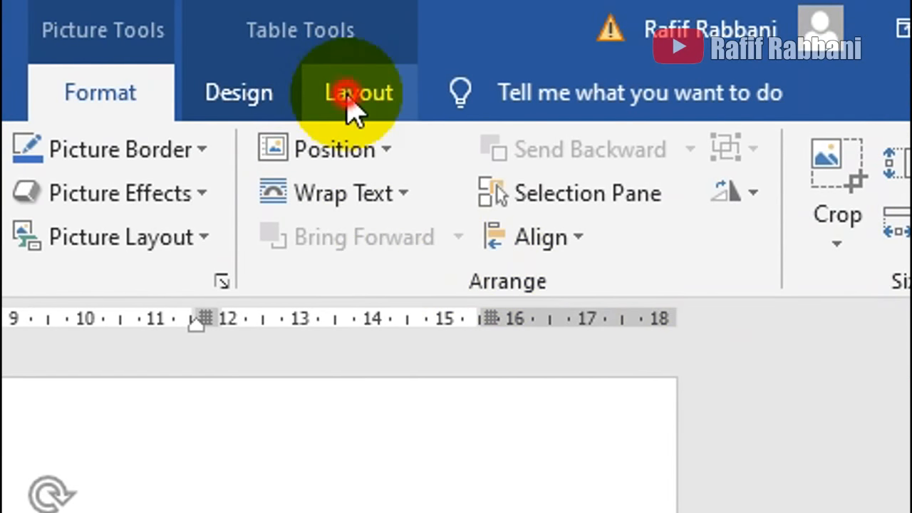
click(348, 100)
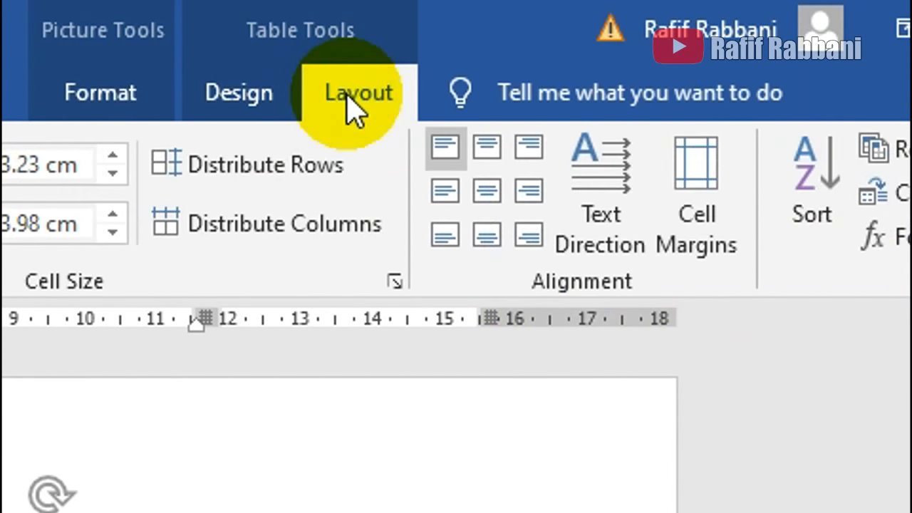
click(488, 188)
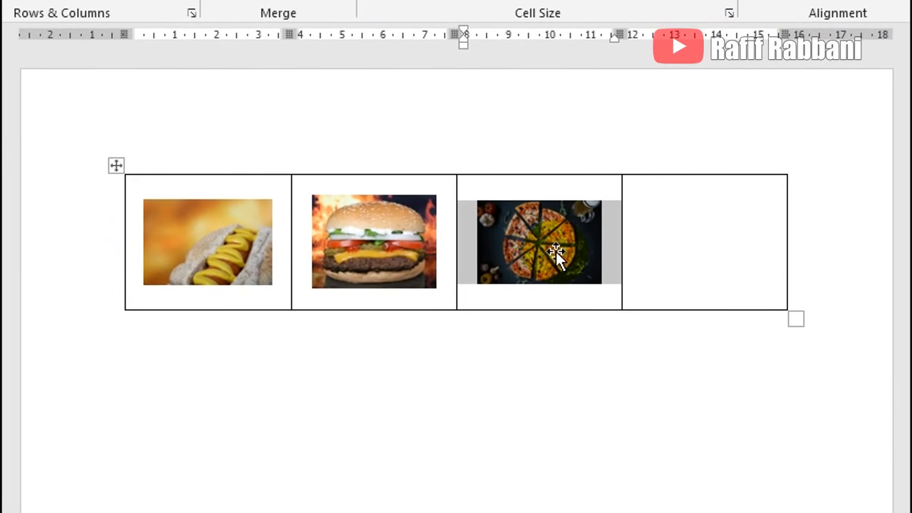
click(556, 252)
click(650, 251)
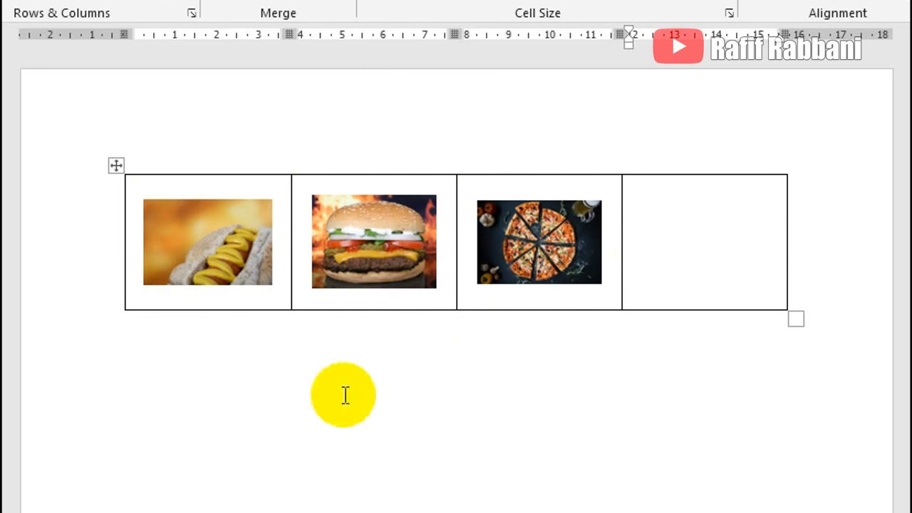
Increase the table row's height to a little more than double by moving its lower border down
click(183, 248)
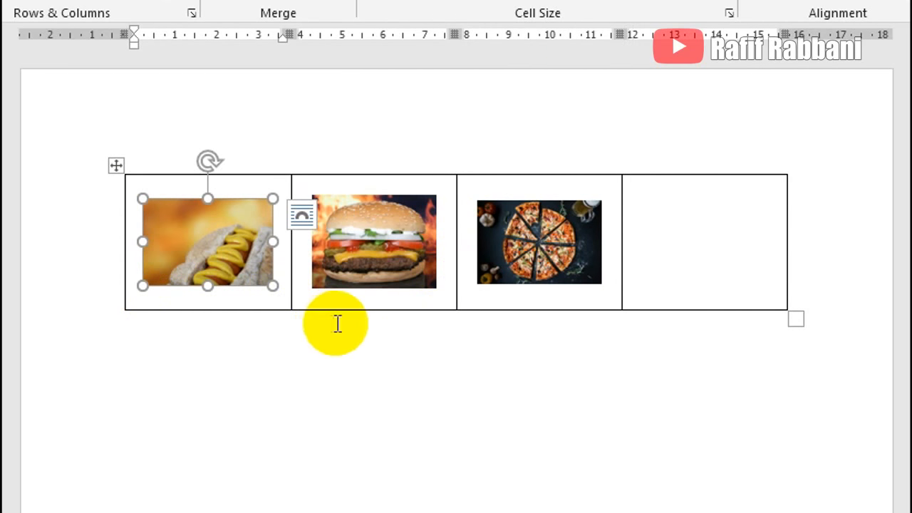
drag(451, 307, 457, 476)
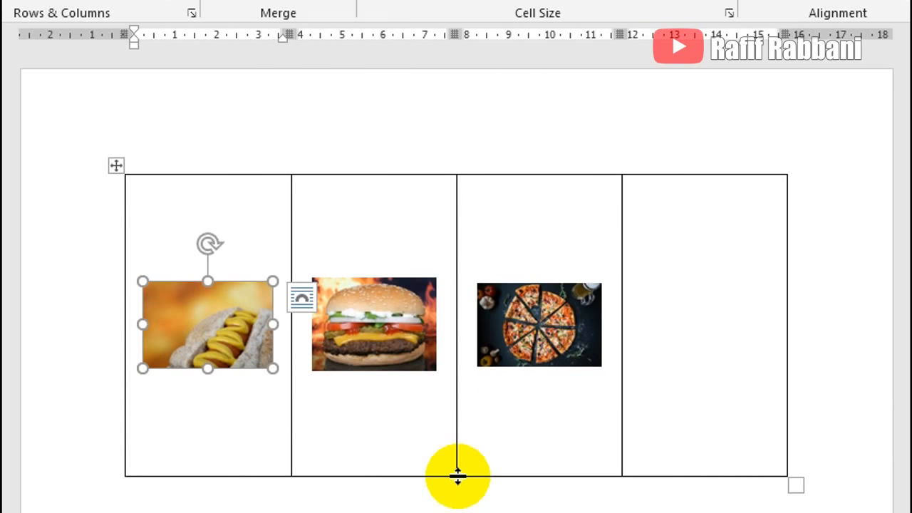
click(377, 346)
click(569, 349)
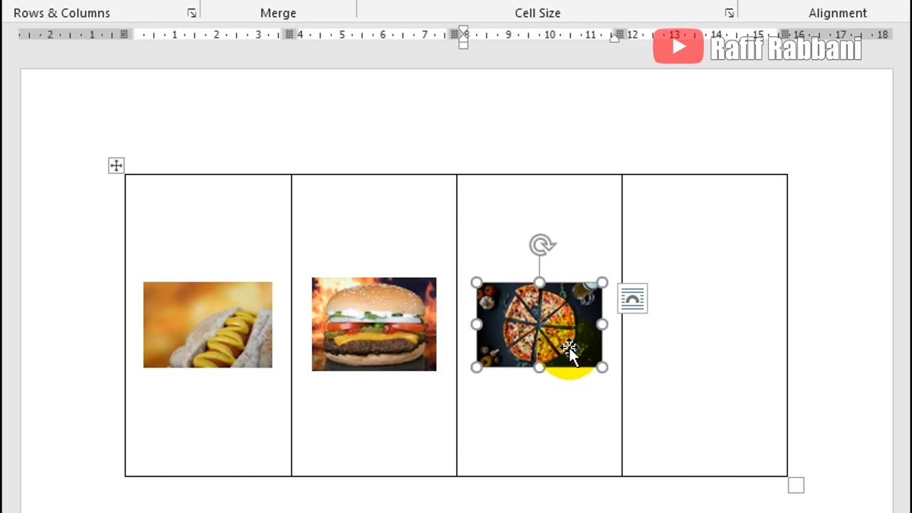
Enlarge the hamburger, hot dog and pizza pictures slightly and proportionally so that each nearly fills the width of its cell
click(398, 363)
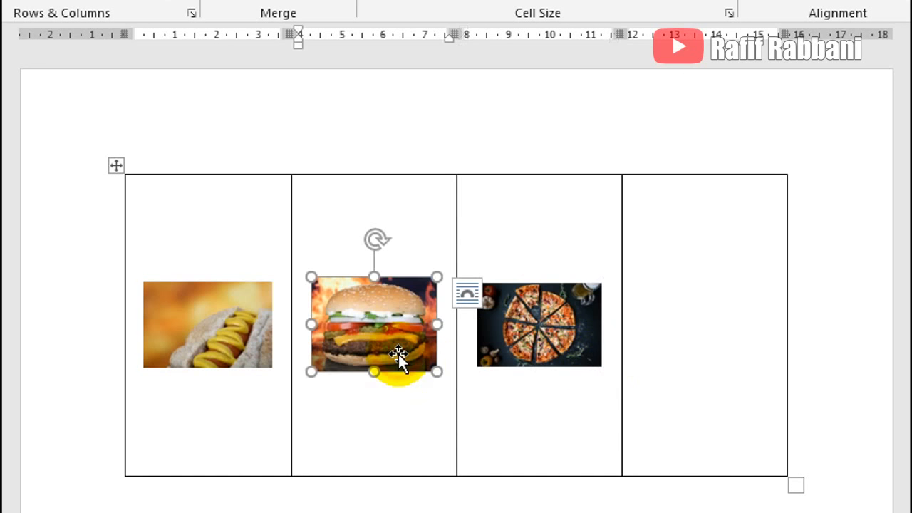
drag(439, 378, 443, 376)
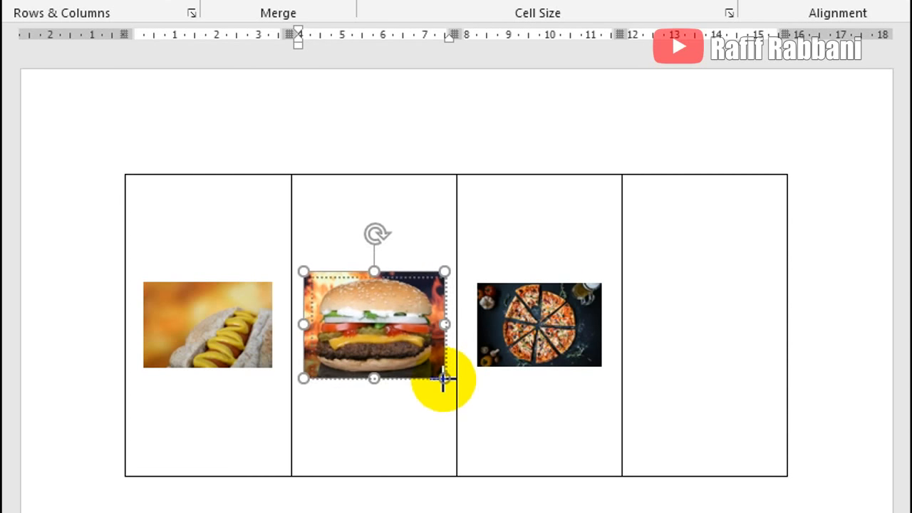
click(193, 349)
drag(273, 369, 277, 372)
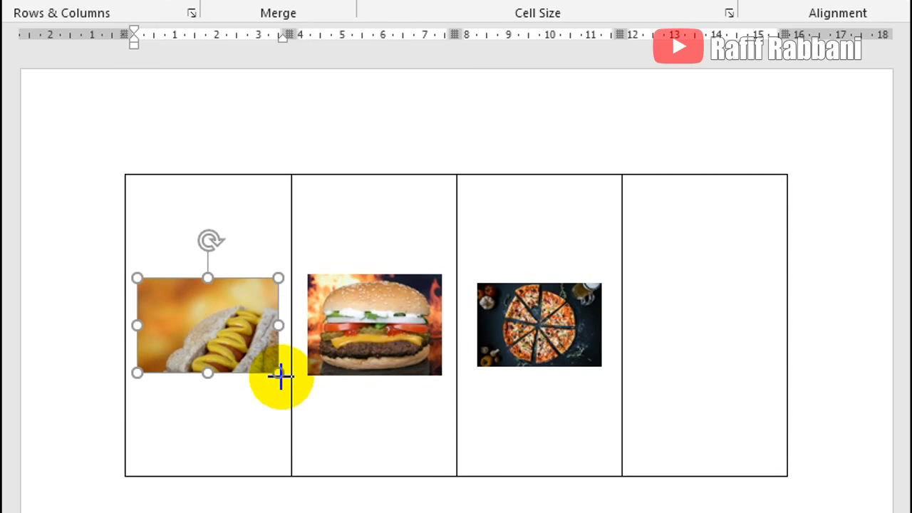
click(534, 322)
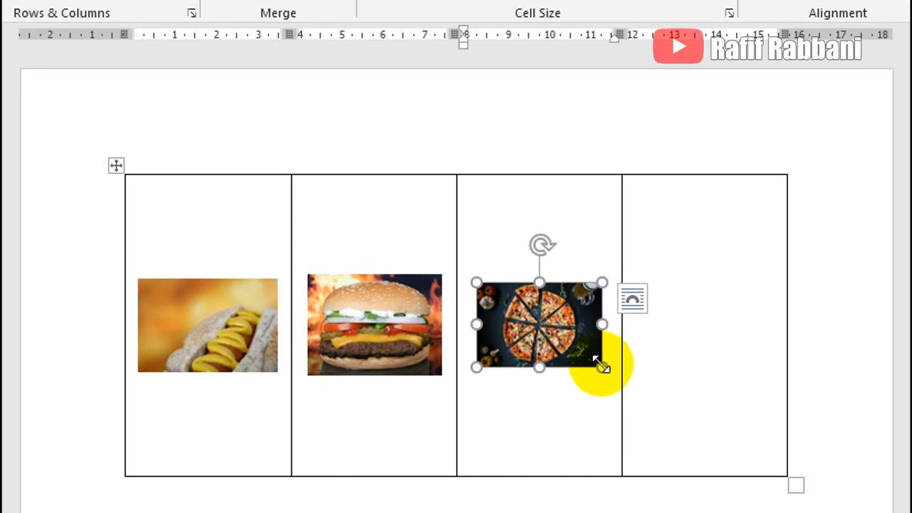
drag(601, 367, 618, 380)
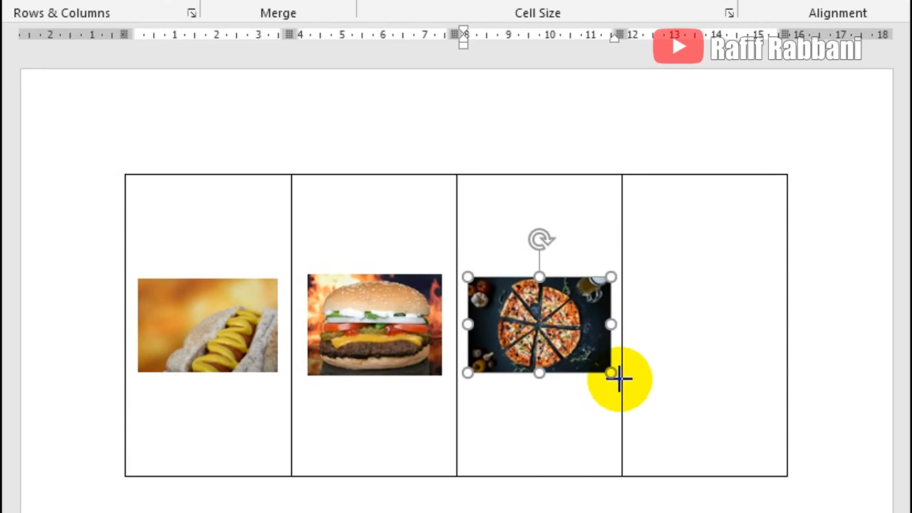
click(576, 502)
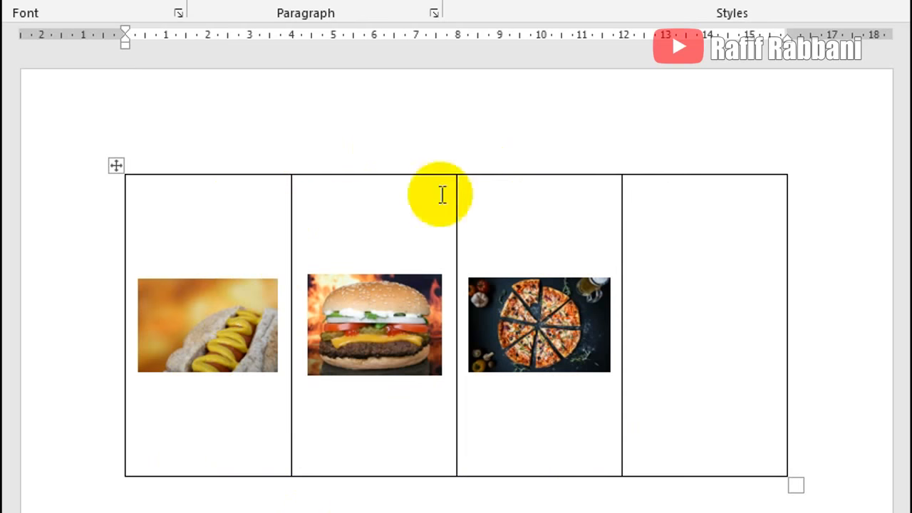
Add two line breaks after the hot dog picture in the first cell and start its caption with "Hot"
click(288, 363)
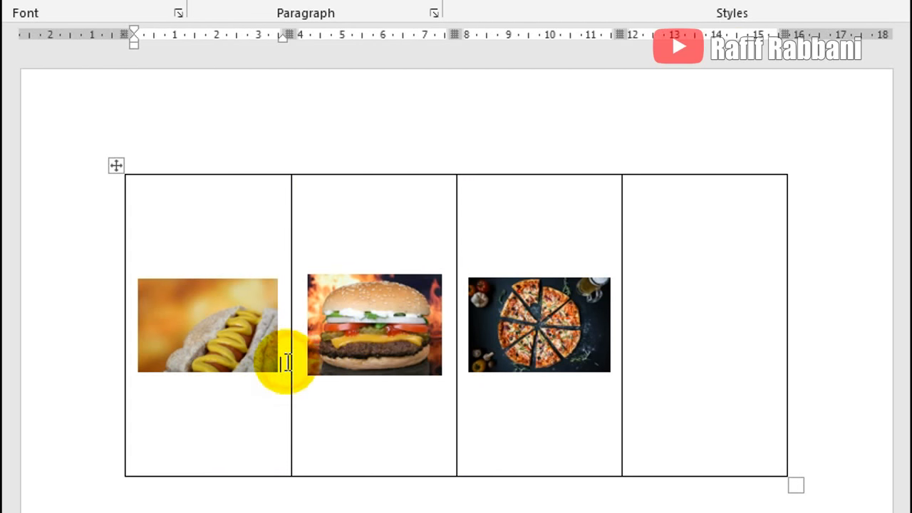
key(Return)
key(Return)
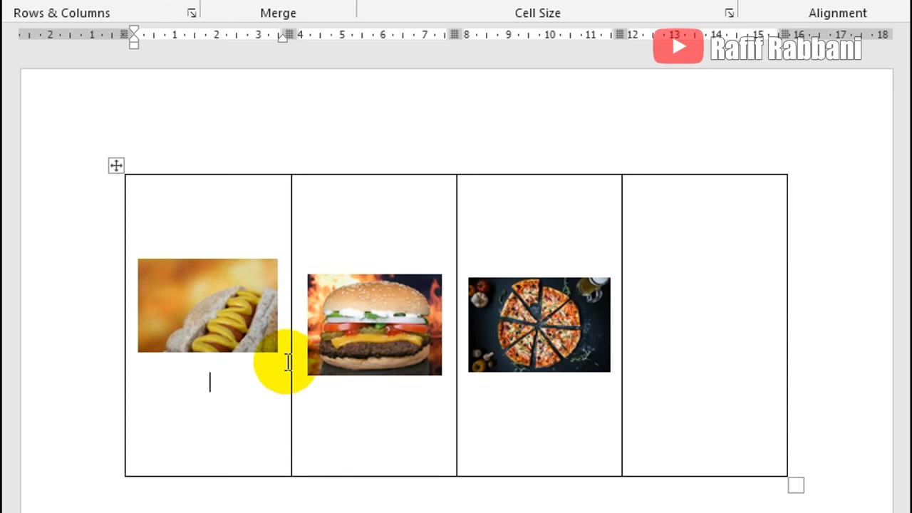
text(Hot)
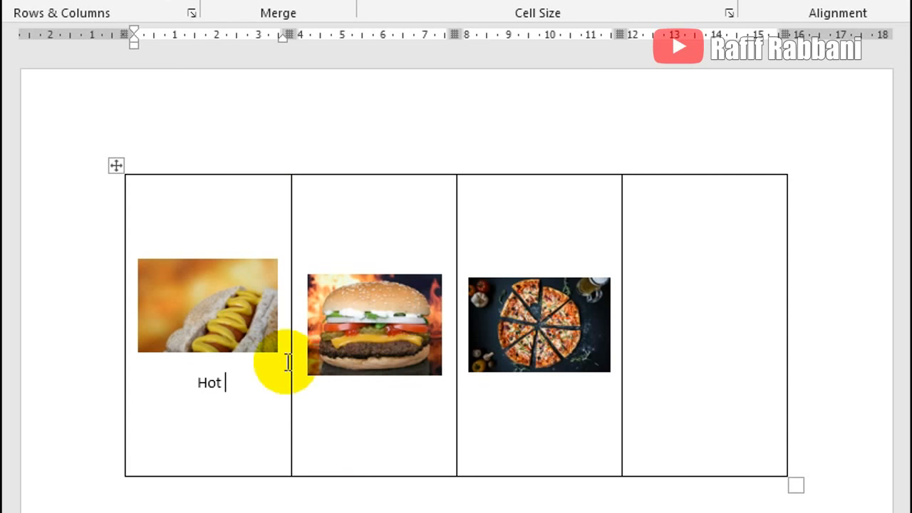